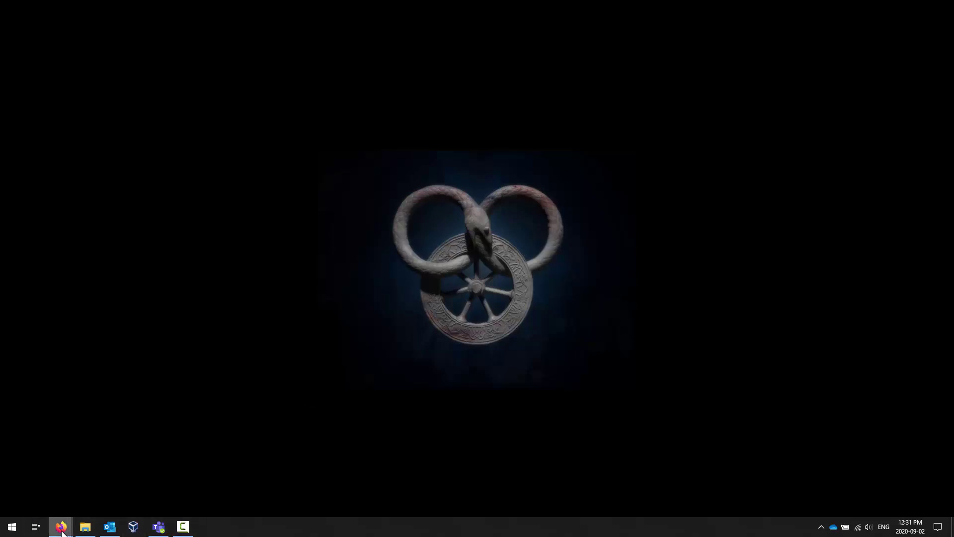
Open a new Firefox window and search Google for 'eicar virus test string'.
right_click(61, 529)
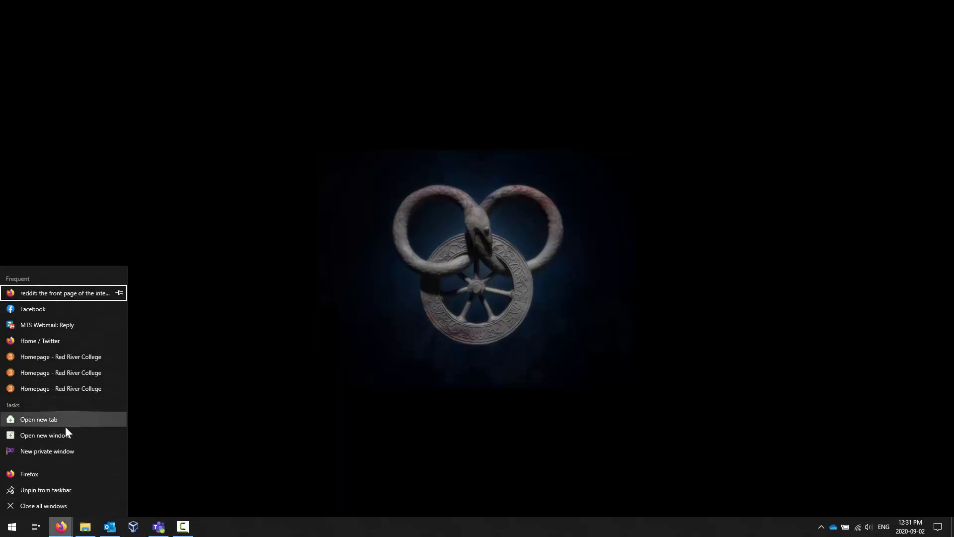
click(64, 431)
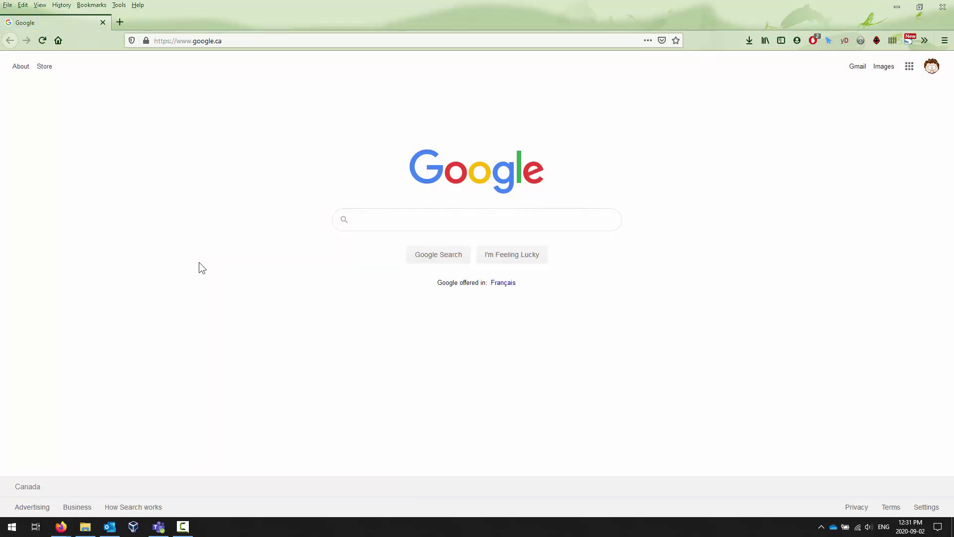
text(e)
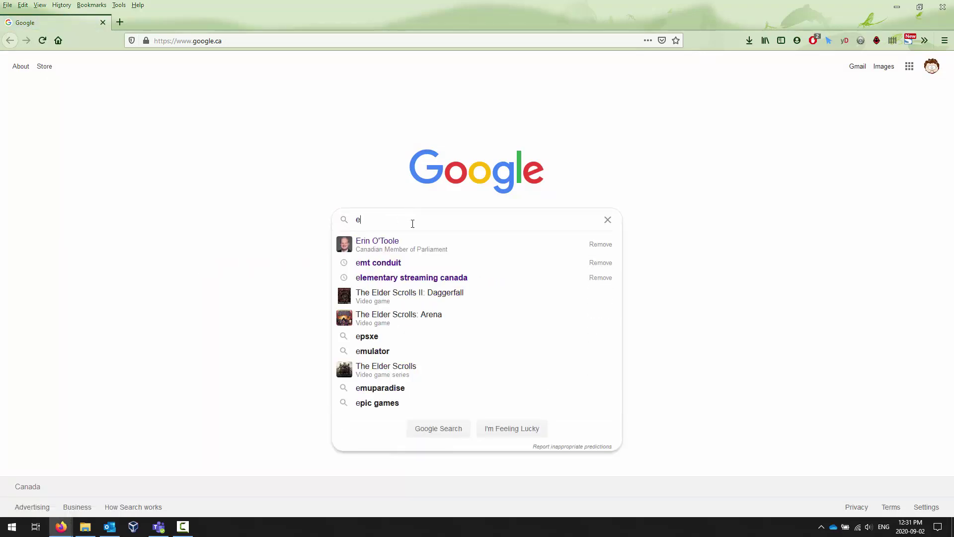
text(icar virus)
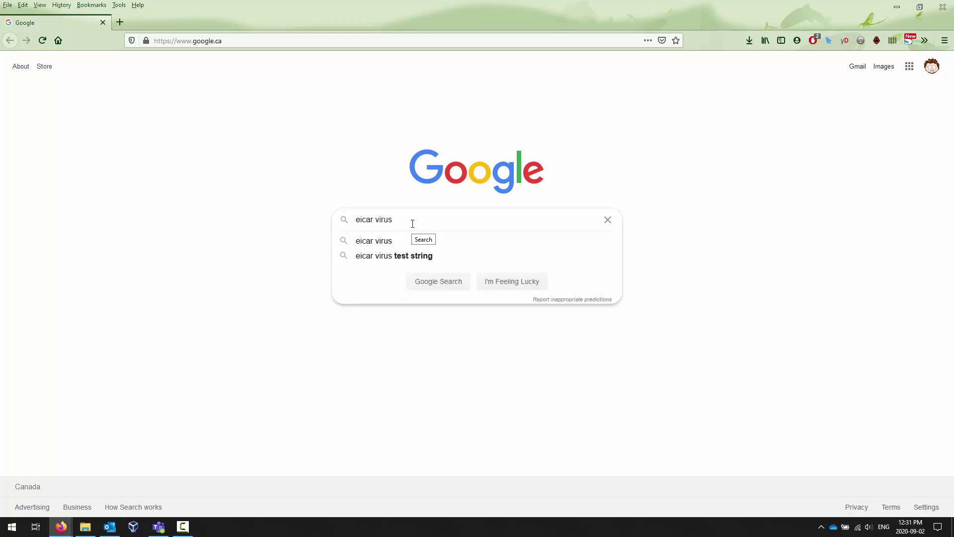
text( test)
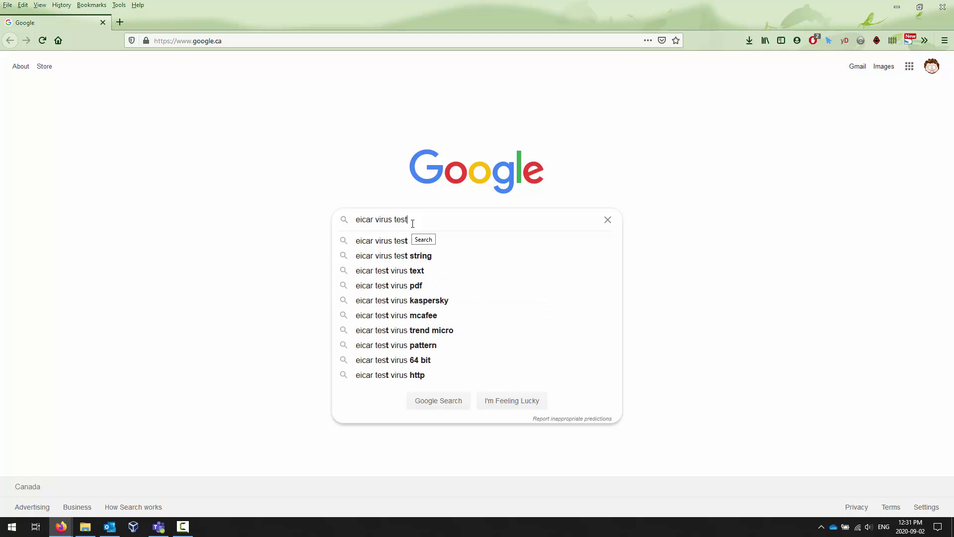
text( string)
key(Return)
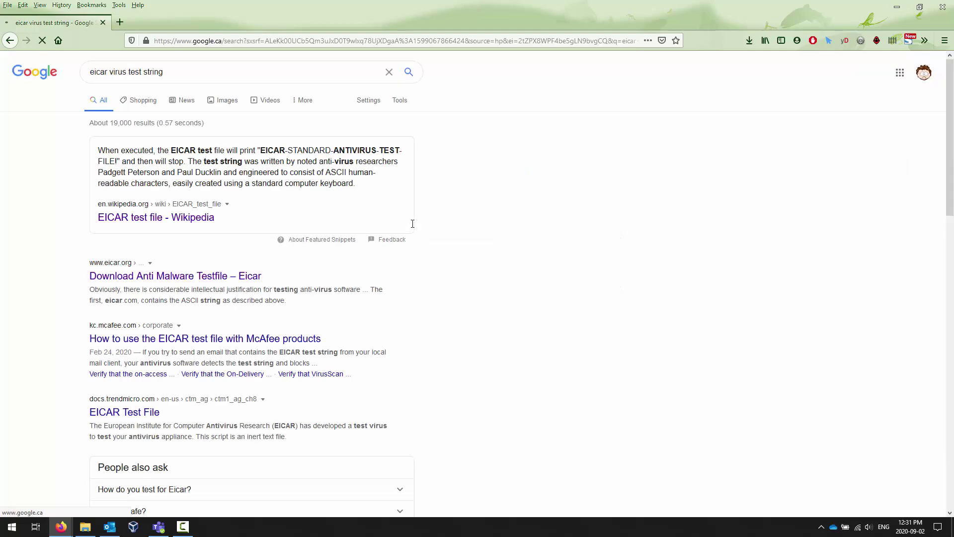
Change the search query to 'eicar virus wikipedia'.
click(160, 276)
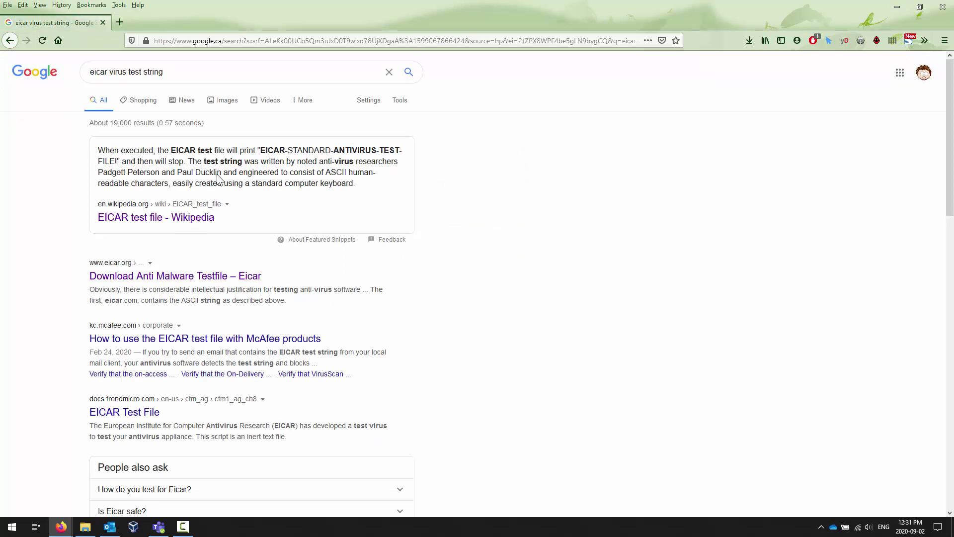
double_click(145, 76)
drag(145, 77, 184, 105)
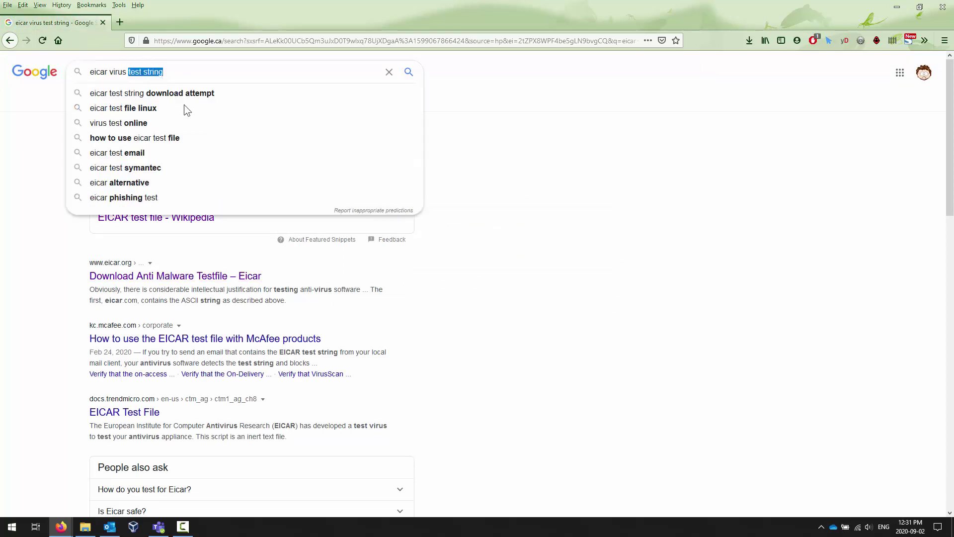
text(wikipedia)
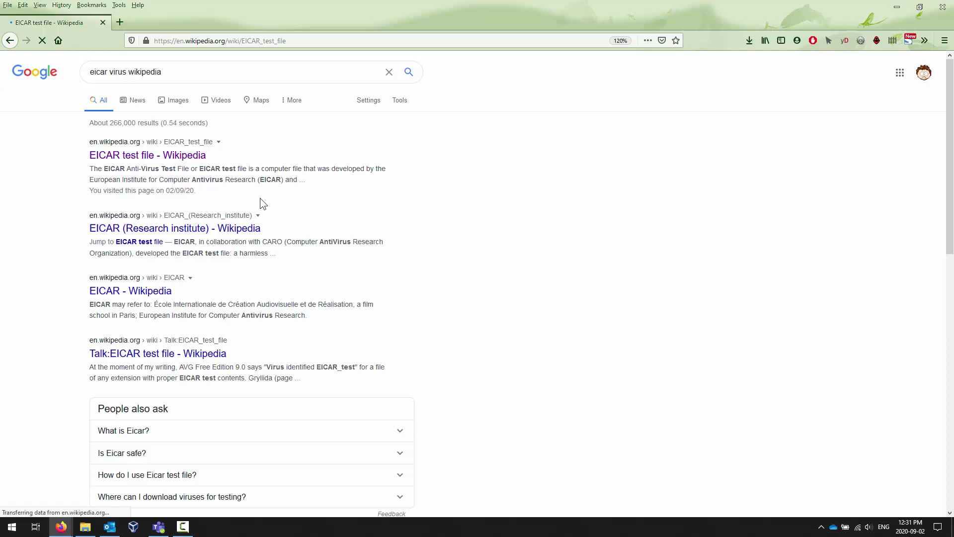
Scroll to the Design section and select the complete EICAR test string.
scroll(253, 312, down, 5)
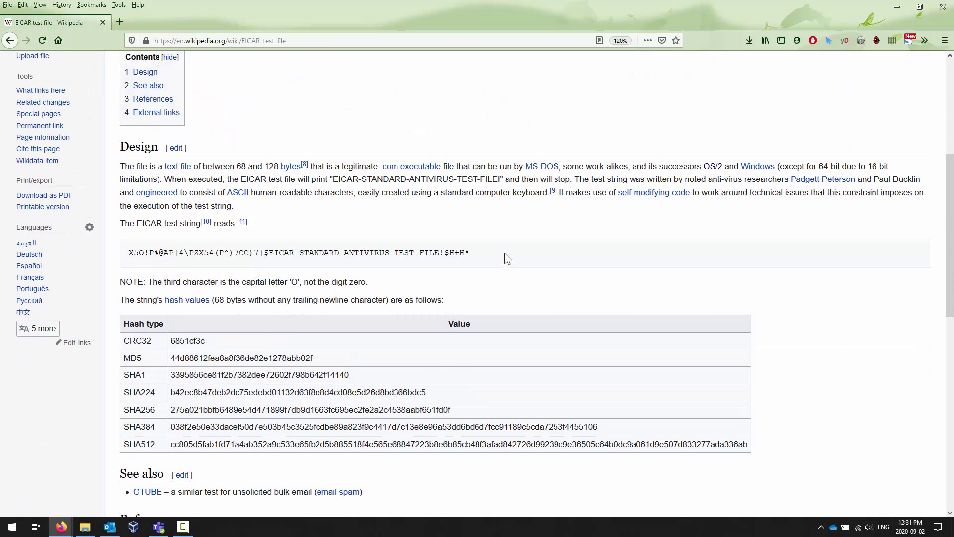
drag(505, 253, 127, 267)
key(ctrl+c)
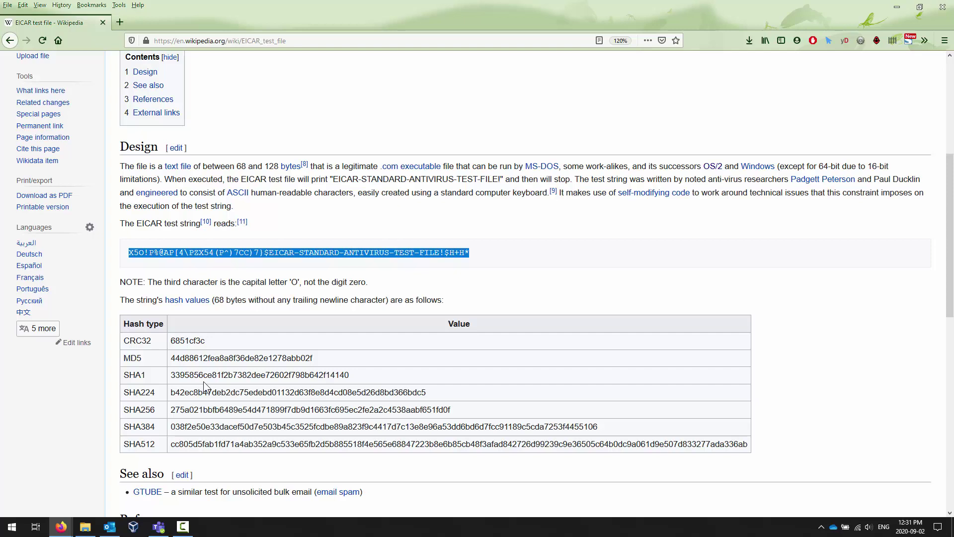
click(326, 247)
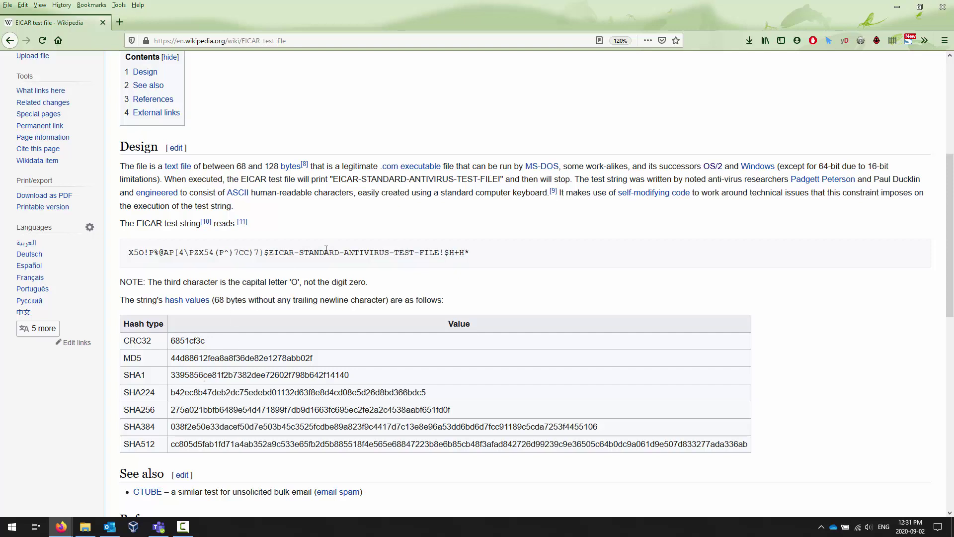
ctrl+scroll(251, 297, up, 5)
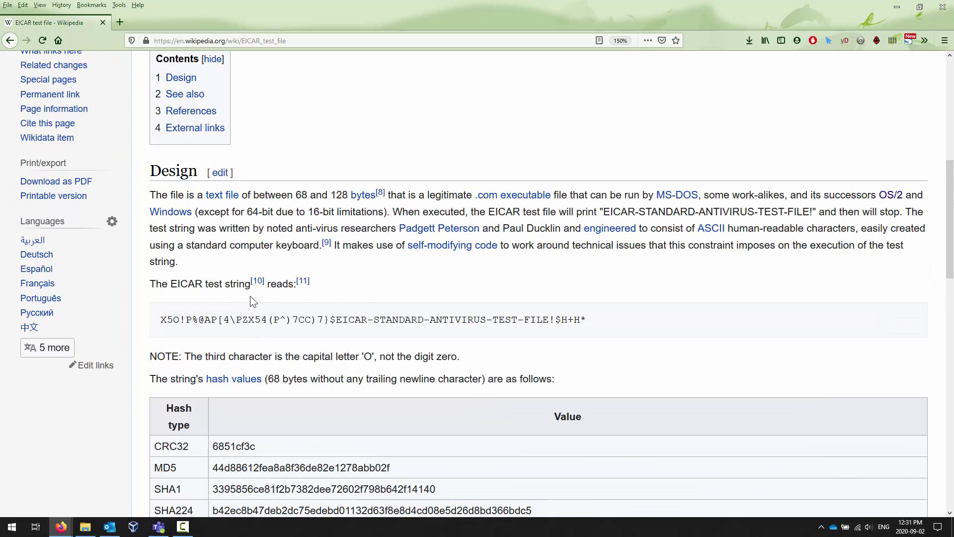
scroll(252, 341, down, 2)
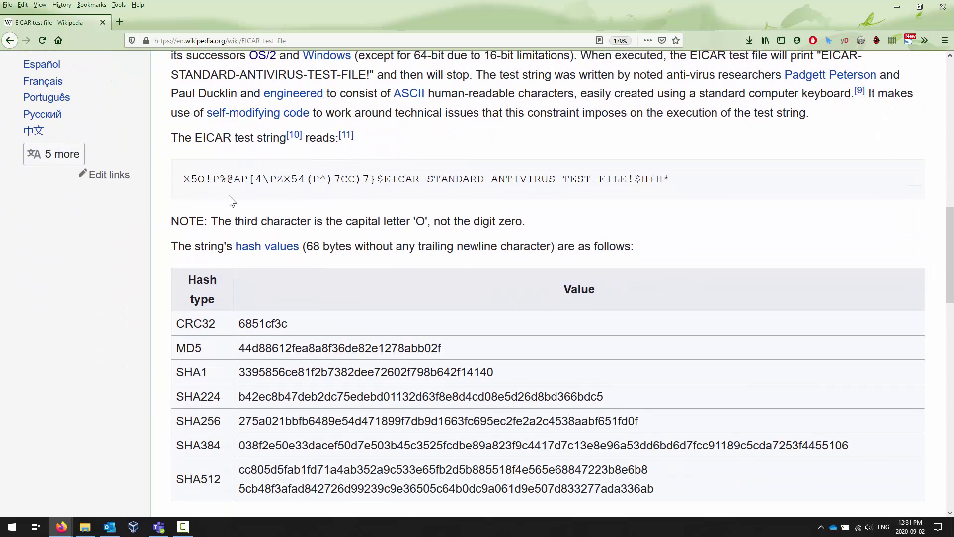
mouse_move(186, 179)
mouse_down()
mouse_move(676, 178)
mouse_move(198, 188)
mouse_up()
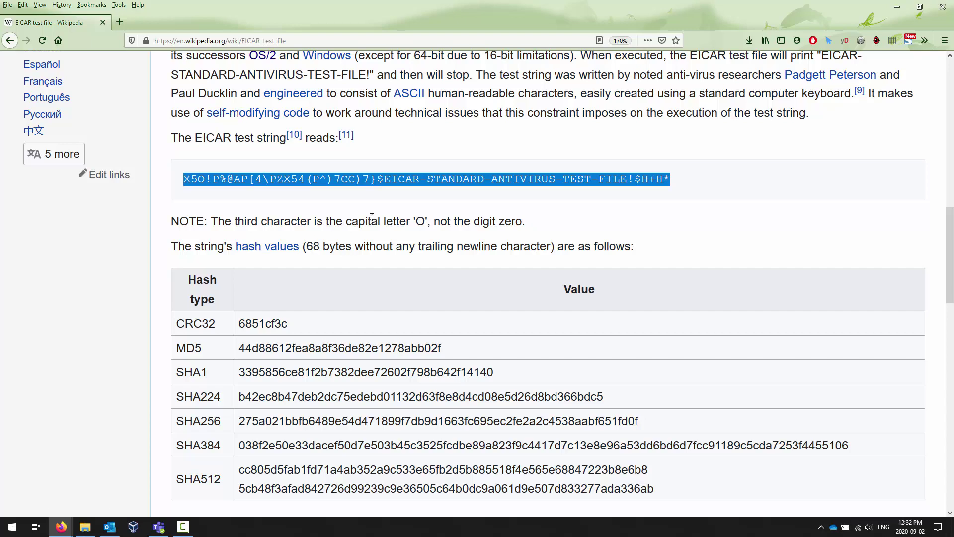
Launch Notepad from the Run prompt and move its window down to uncover the string.
key(super+r)
text(notepad)
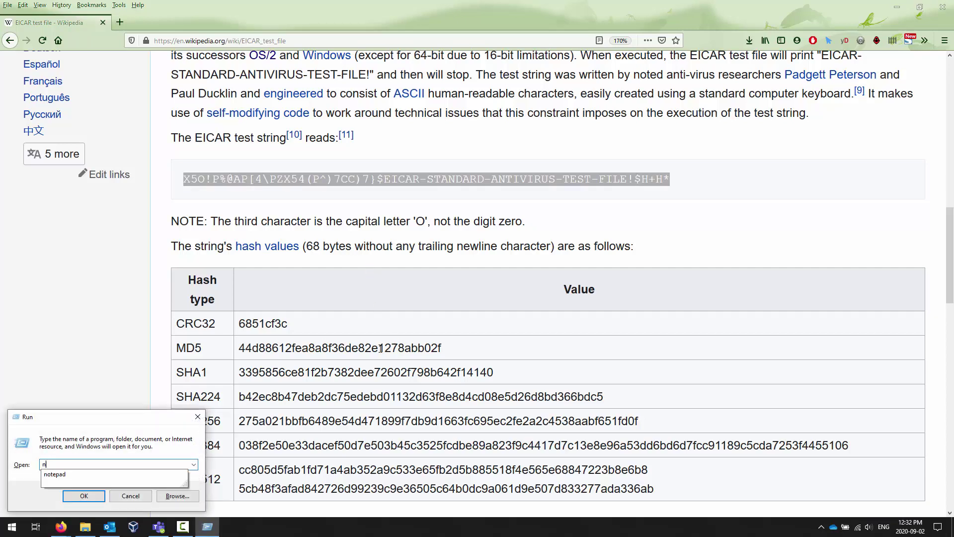
key(Return)
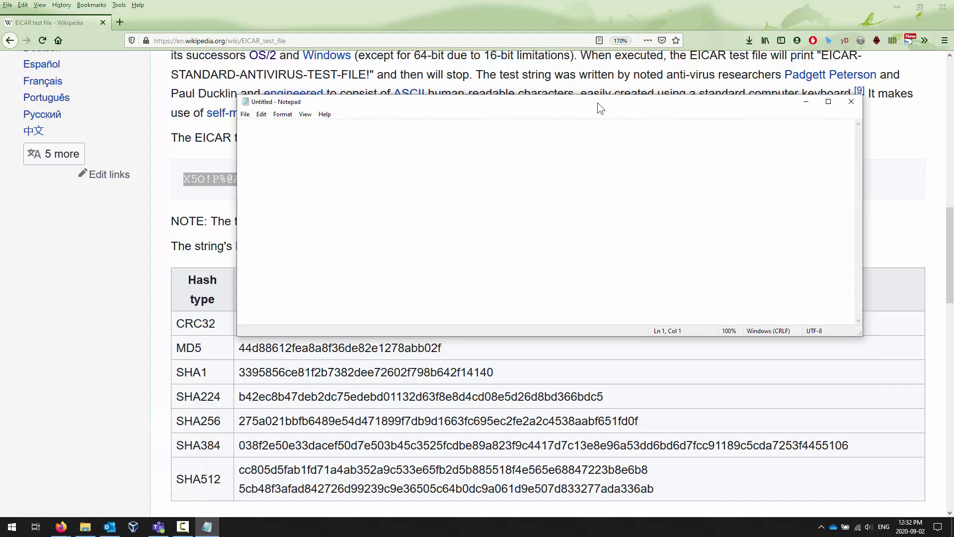
drag(604, 107, 569, 212)
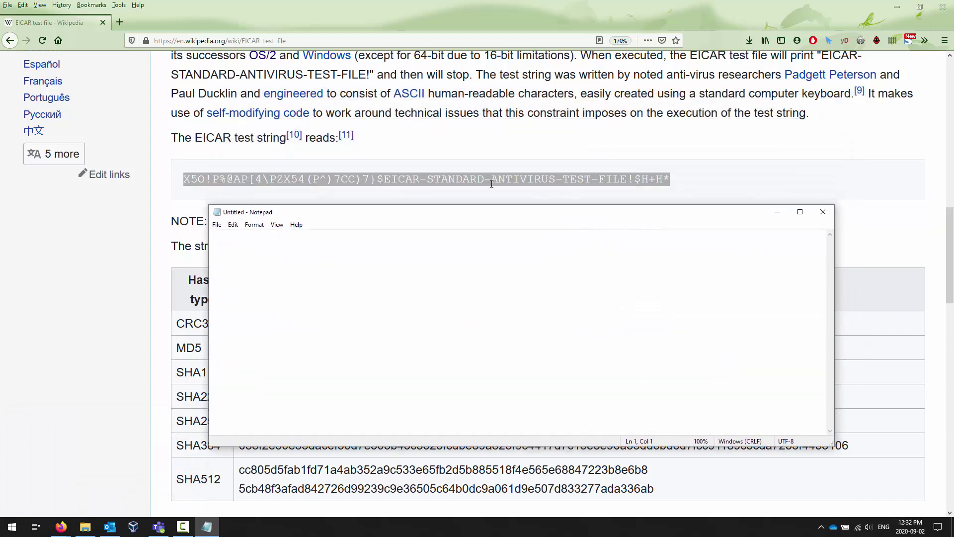
Paste the selected EICAR test string into the new Notepad document.
click(517, 7)
key(alt+Tab)
key(ctrl+v)
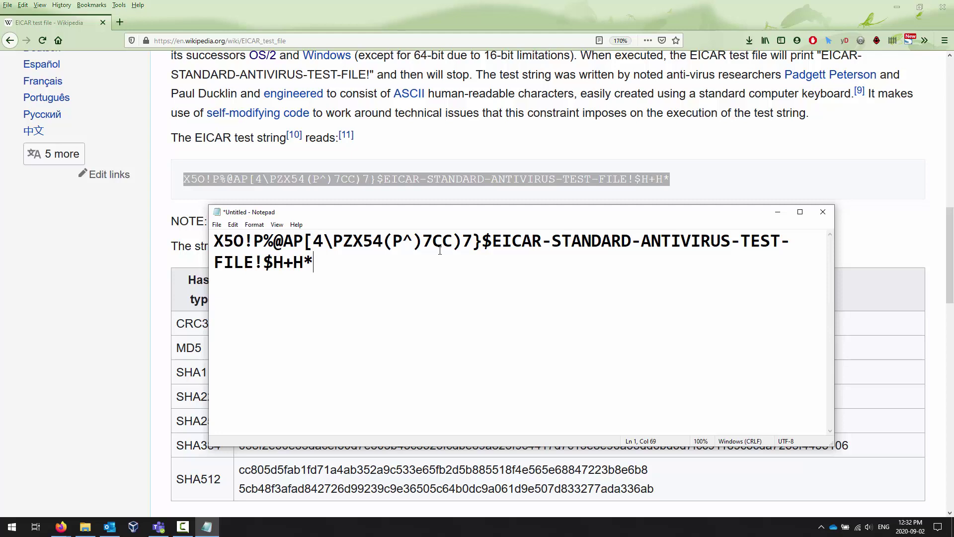
Save the document to the Desktop as charliebrownskiteeatingtree.txt.
click(216, 225)
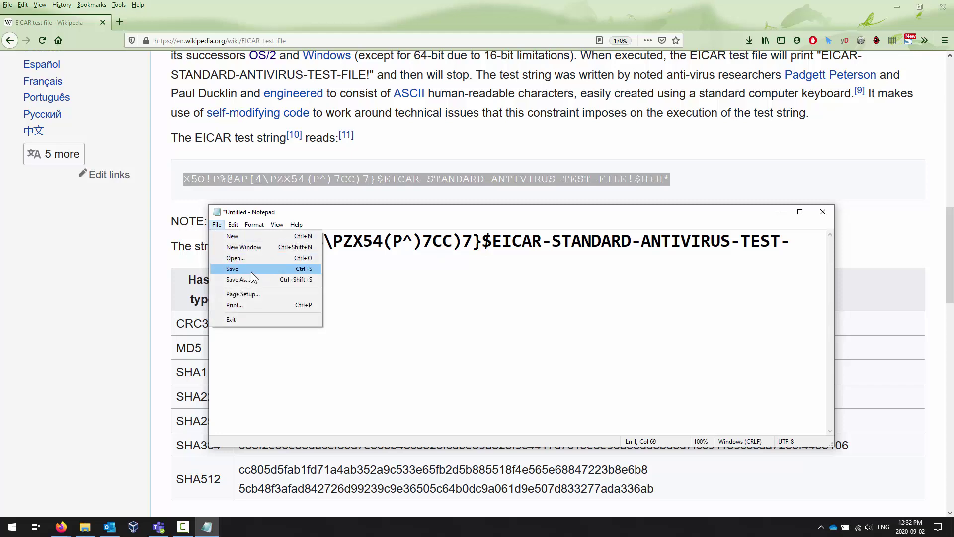
click(252, 272)
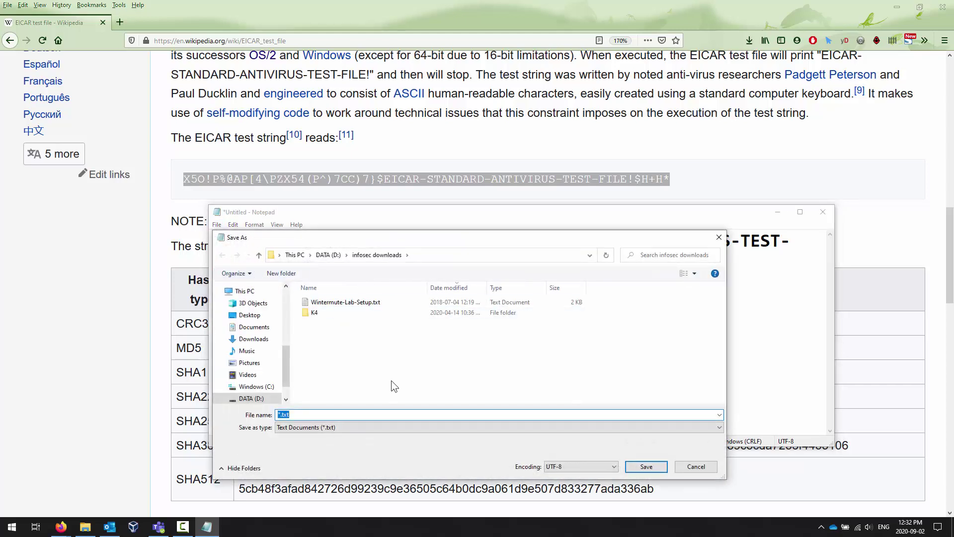
click(251, 316)
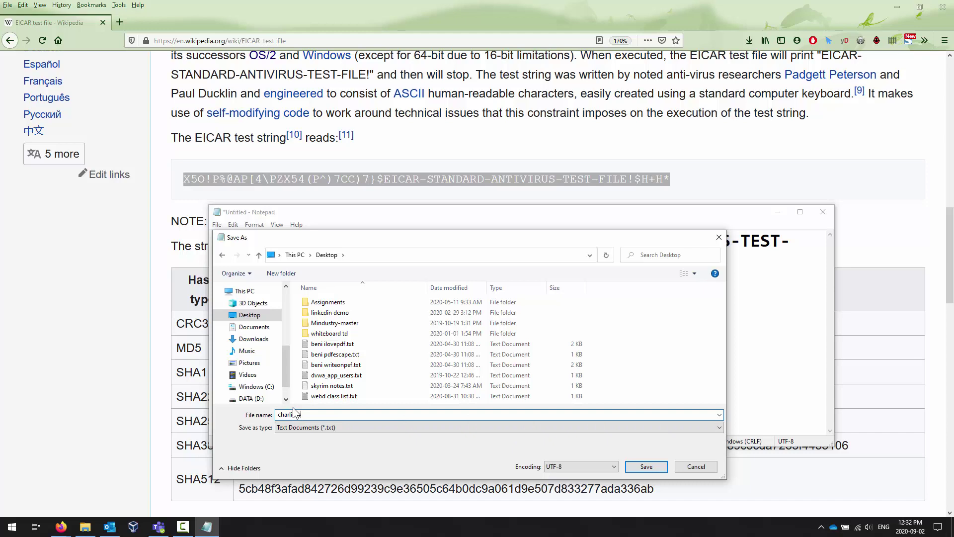
text(ownskiteeatingtree)
key(Return)
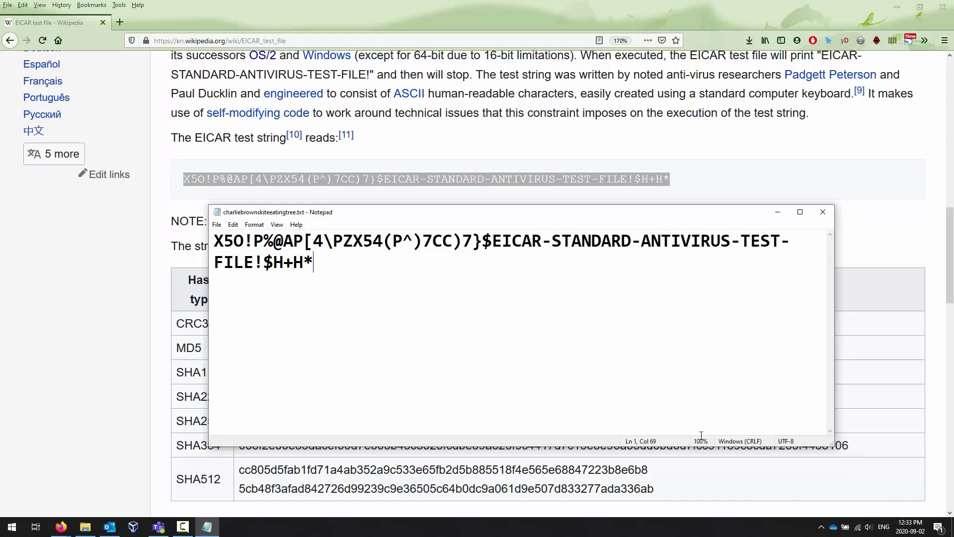
Save a copy as eicar.com in D:\infosec, then open File Explorer at This PC.
key(alt+f)
key(a)
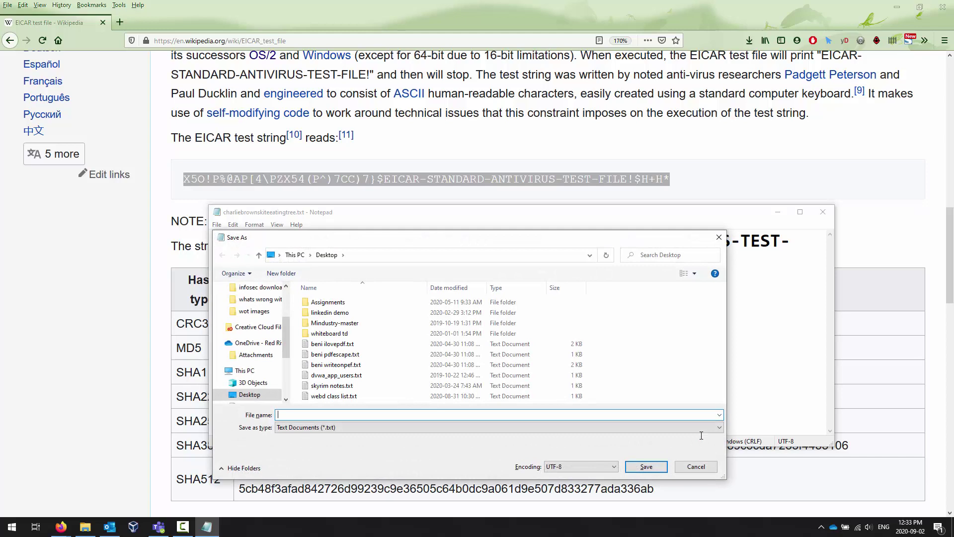
scroll(251, 348, down, 3)
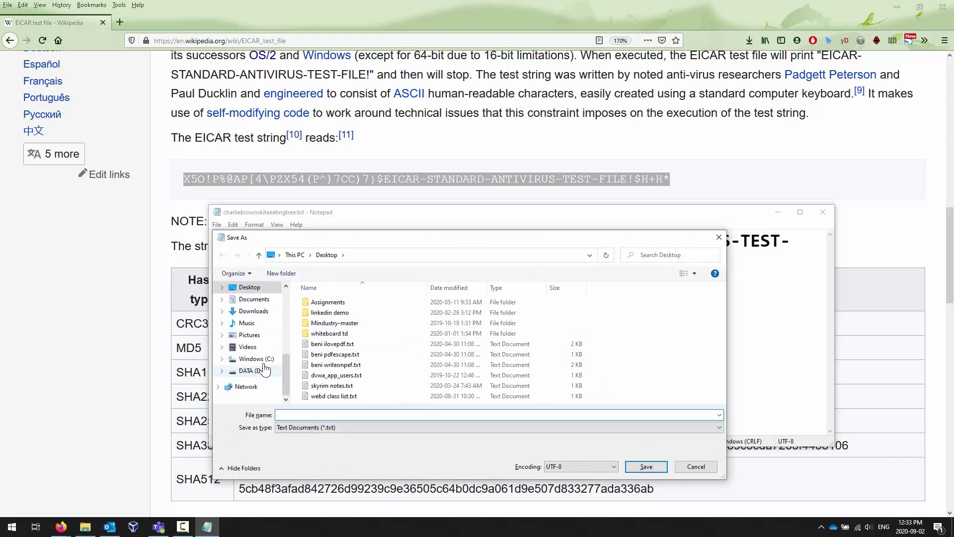
click(251, 370)
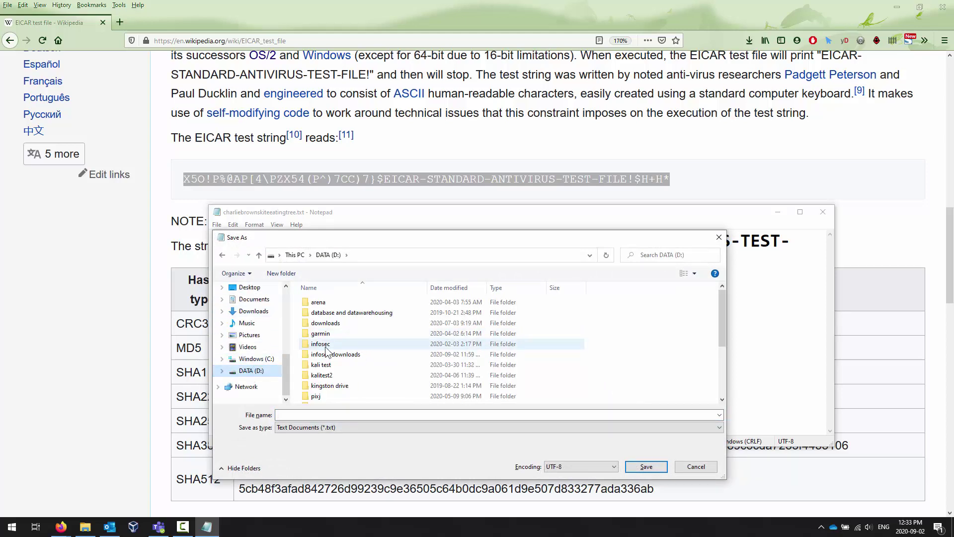
double_click(326, 348)
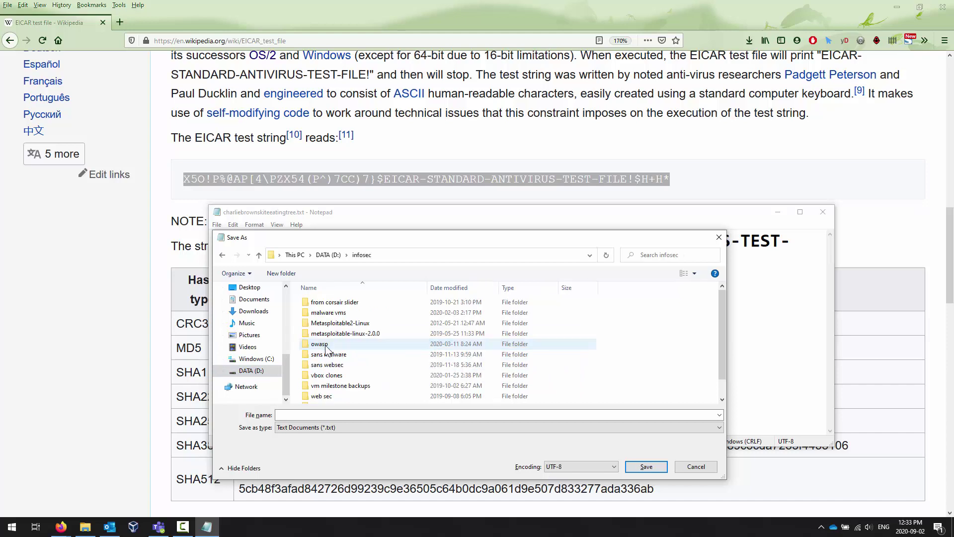
click(350, 415)
text(e)
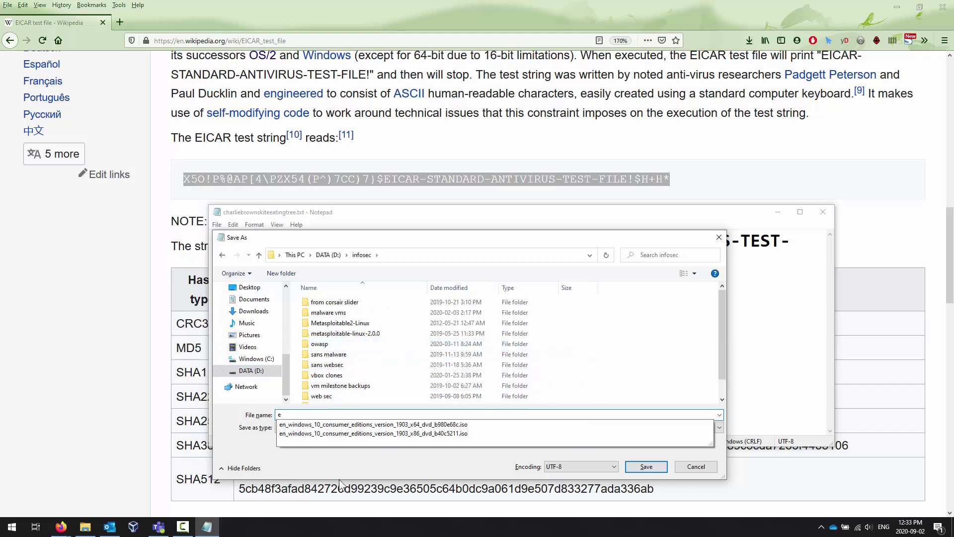
text(icar.com)
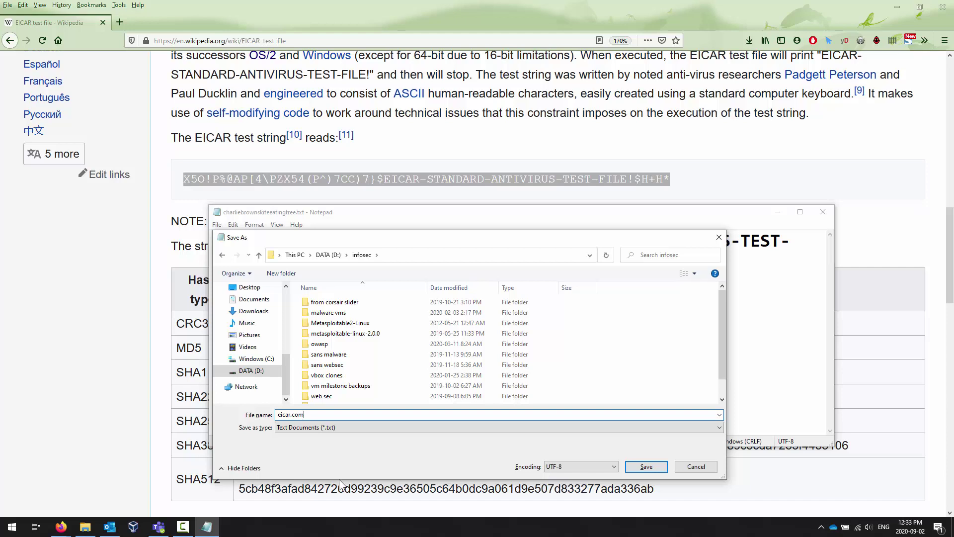
key(Return)
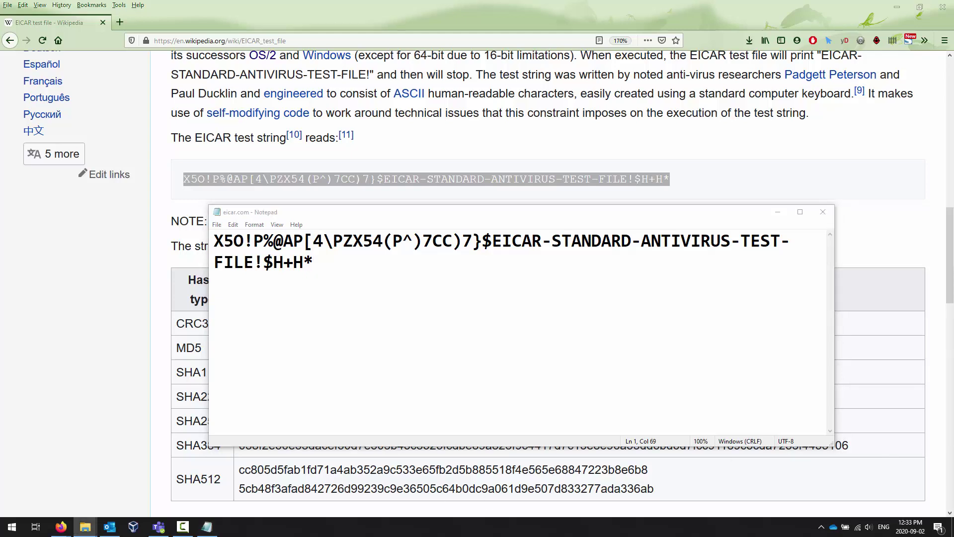
key(super+e)
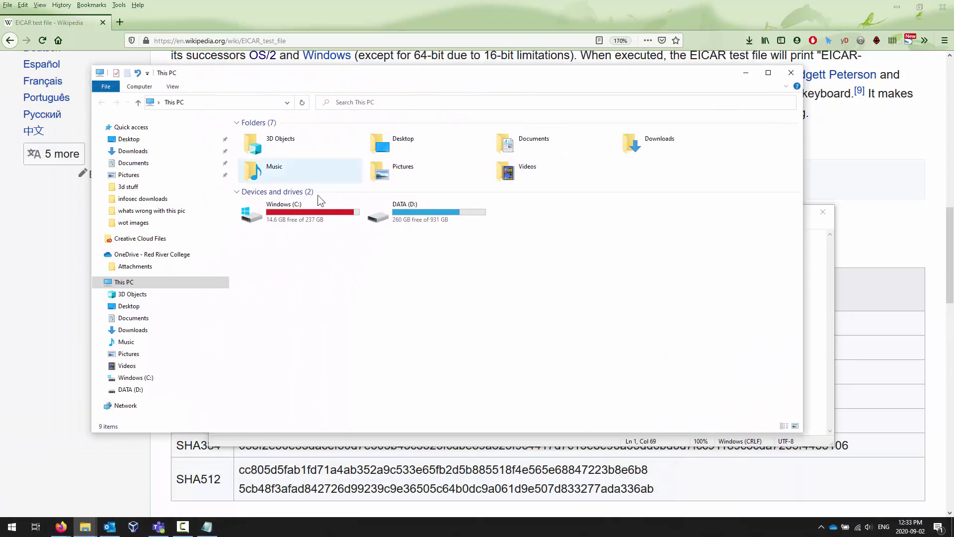
Open D:\infosec sorted by date, select eicar.com to check its size, then return to Firefox.
click(130, 390)
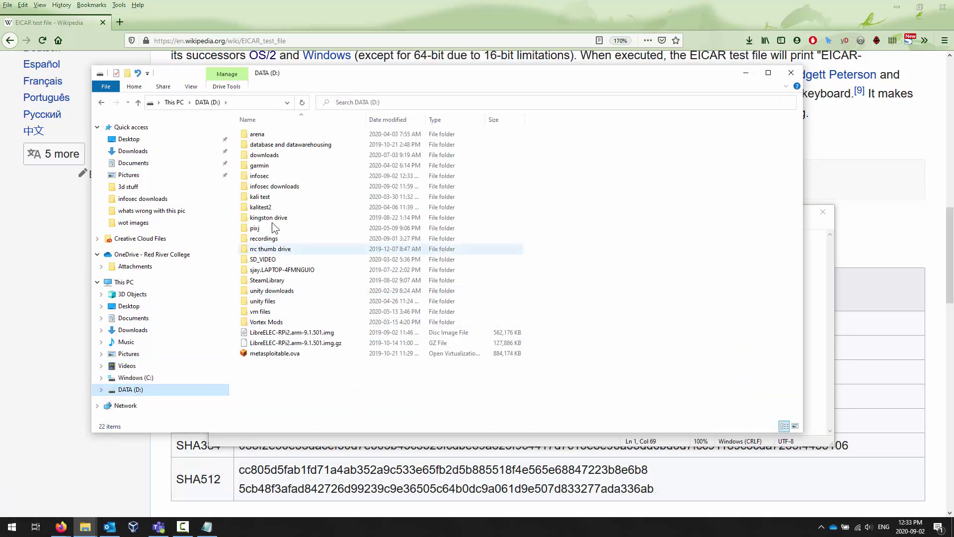
double_click(268, 176)
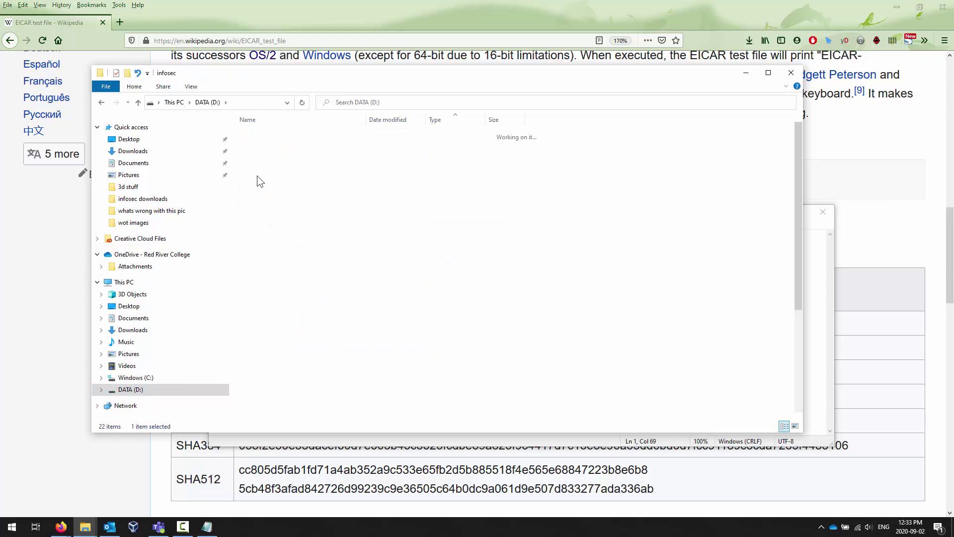
click(392, 119)
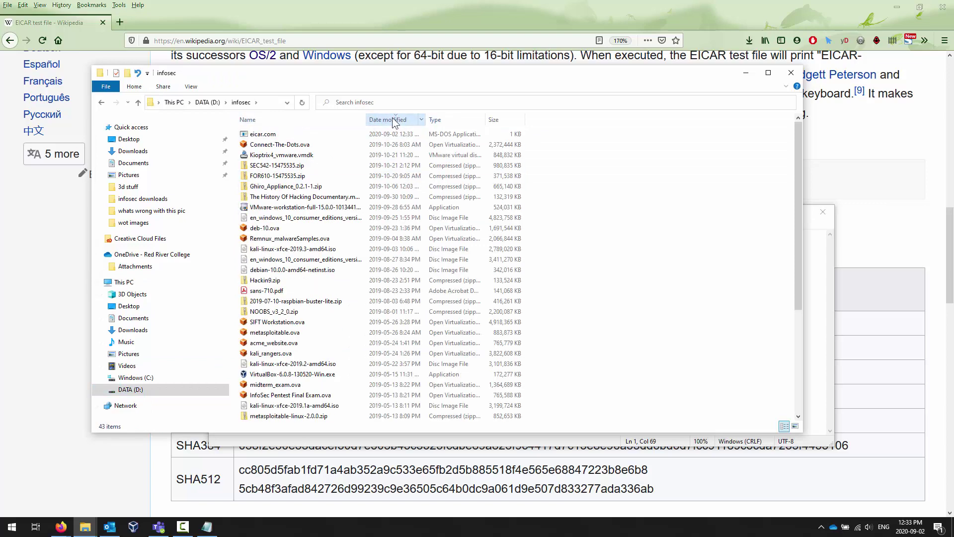
click(277, 132)
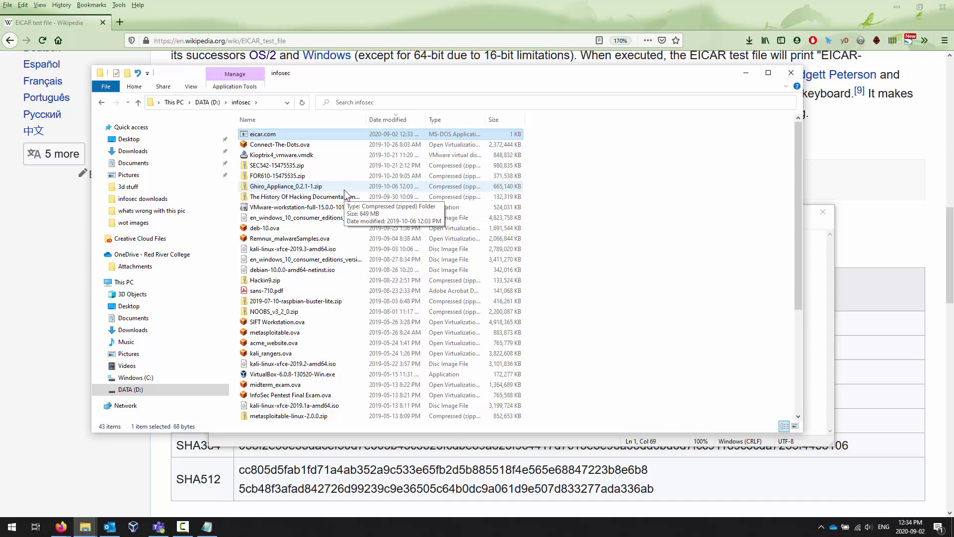
key(alt+Tab)
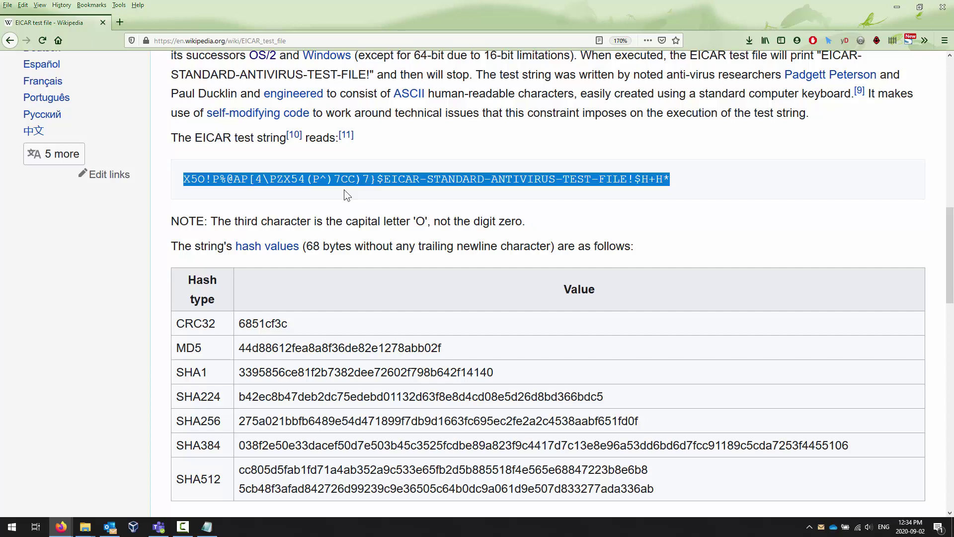
Switch back to the File Explorer window showing the infosec folder.
key(alt+Tab)
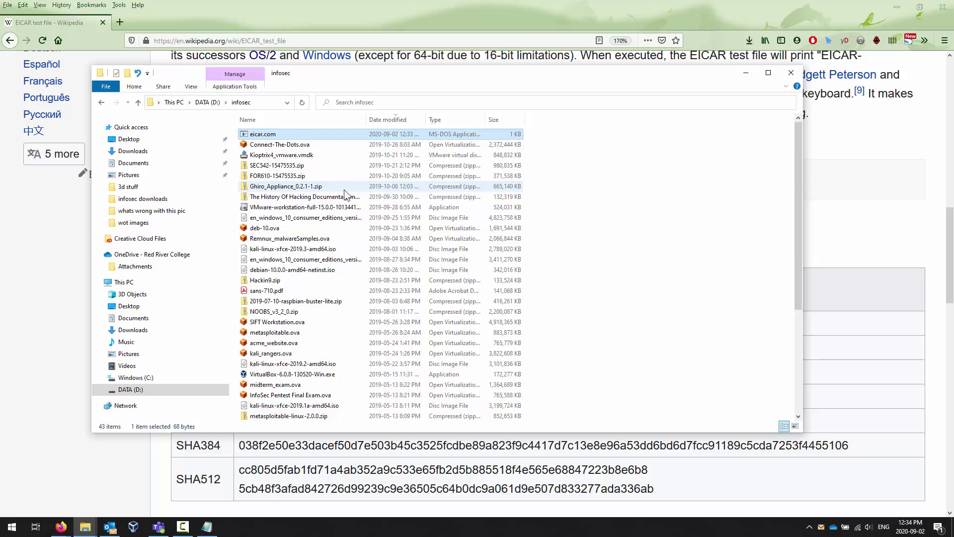
Open a Command Prompt in the infosec folder via the address bar and shrink its window.
click(261, 103)
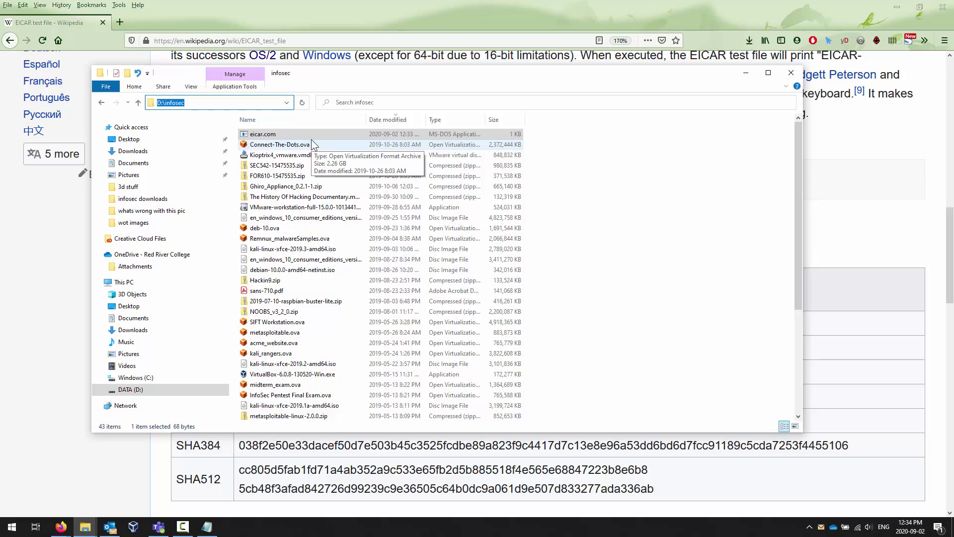
text(cmd)
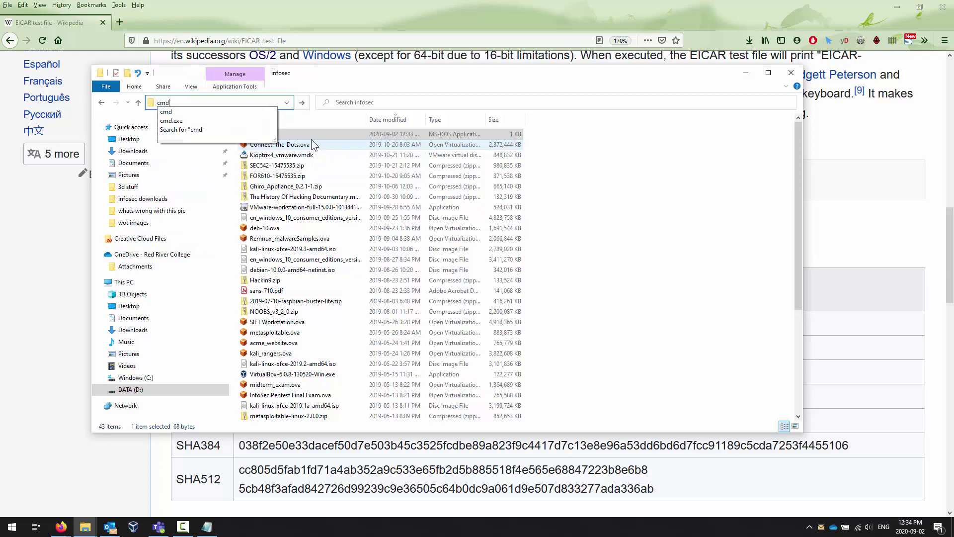
key(Return)
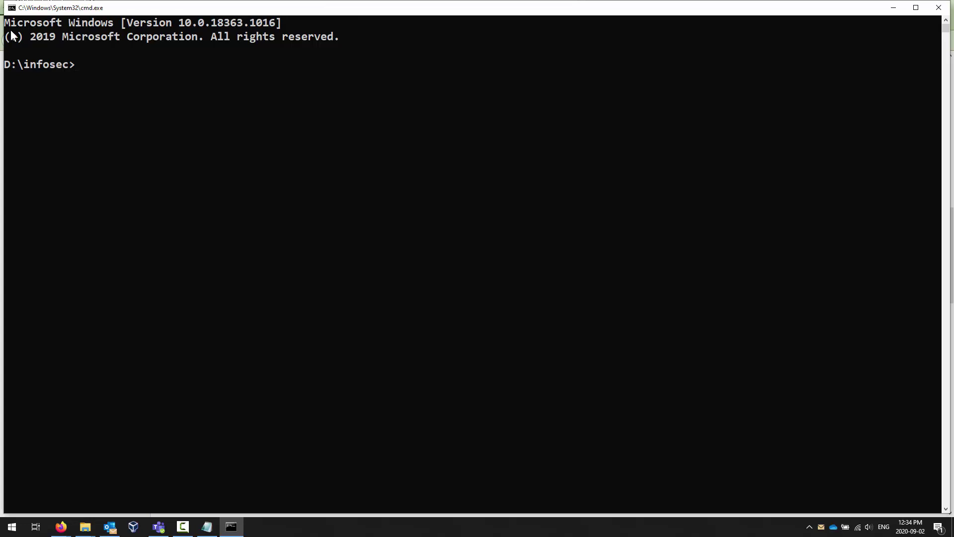
drag(2, 1, 121, 121)
drag(236, 120, 235, 95)
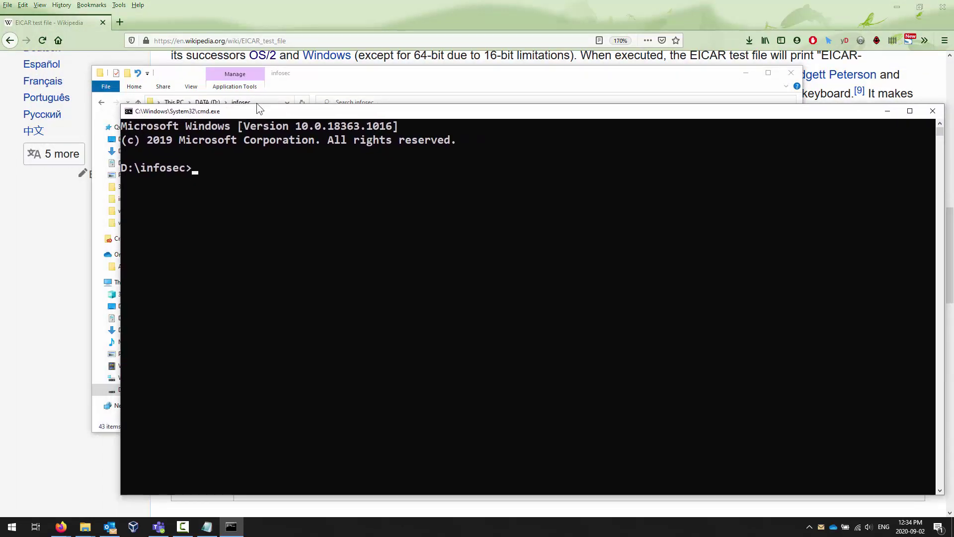
Run 'dir *.com' and 'eicar.com', then dismiss the unsupported 16-bit application error.
text(dir *.com)
key(Return)
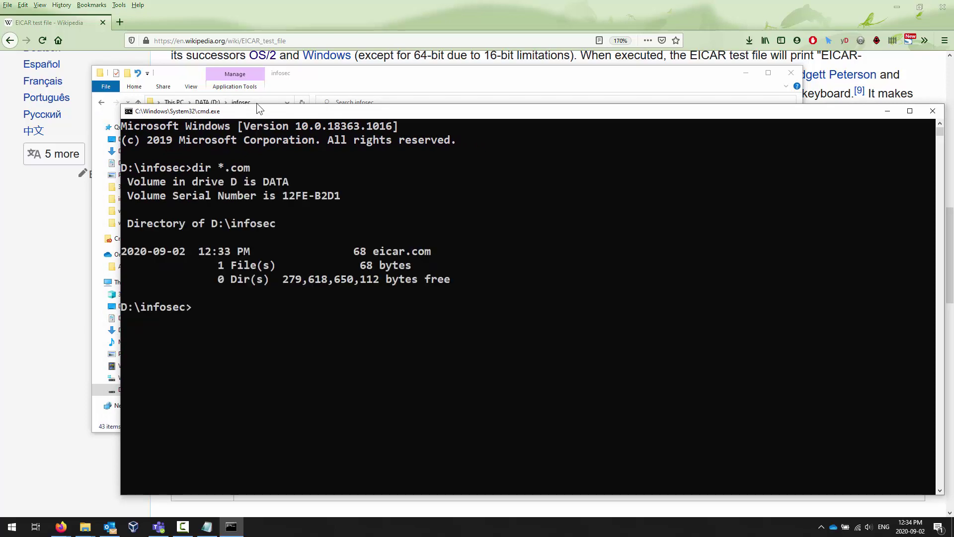
text(eicar.com)
key(Return)
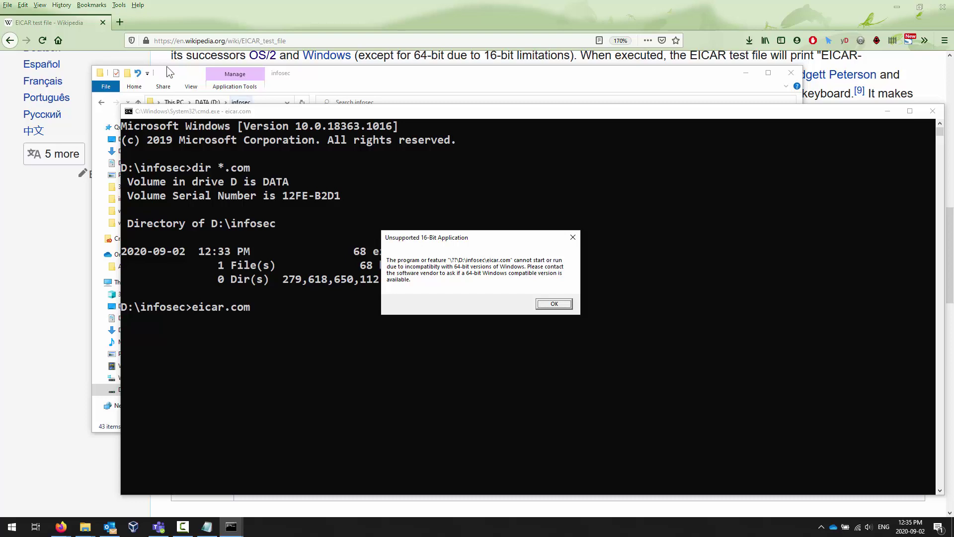
click(551, 304)
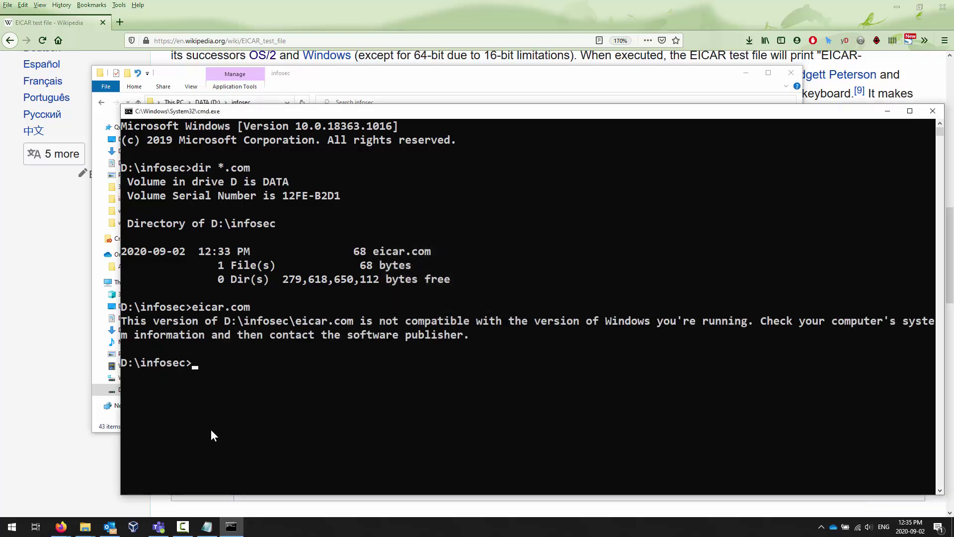
click(12, 526)
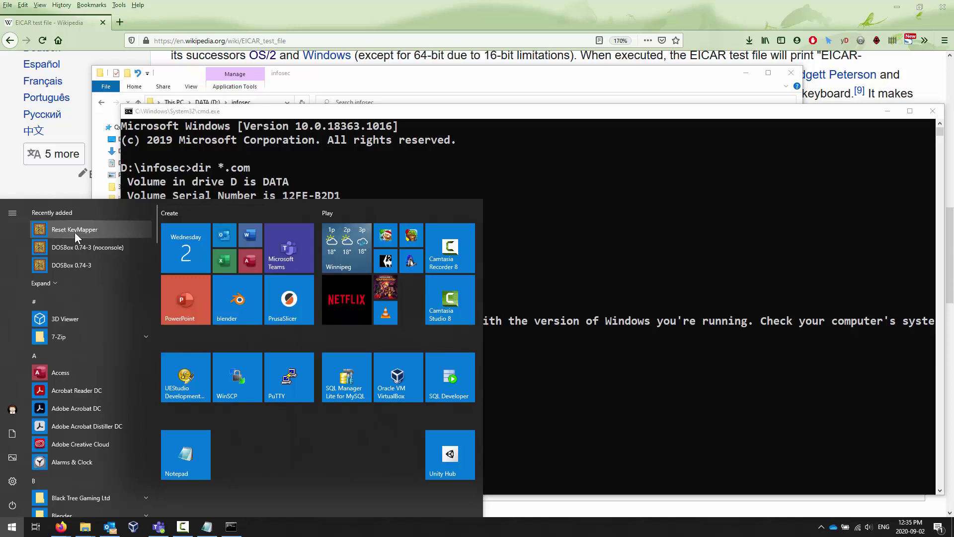
Launch DOSBox 0.74-3 from the Start menu's Recently added list.
click(71, 265)
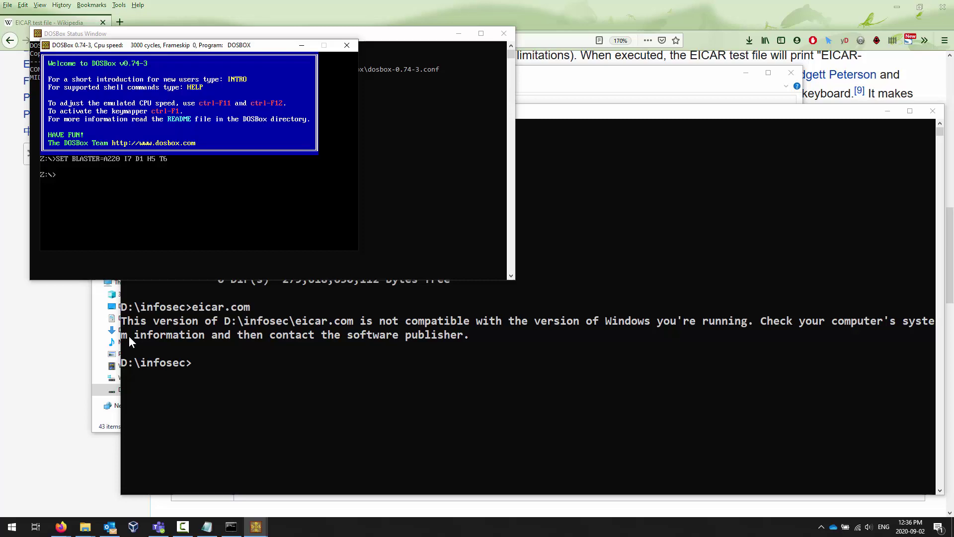
Run DOSBox's 'intro' help and page through it back to the Z:\> prompt.
text(ntro)
key(Return)
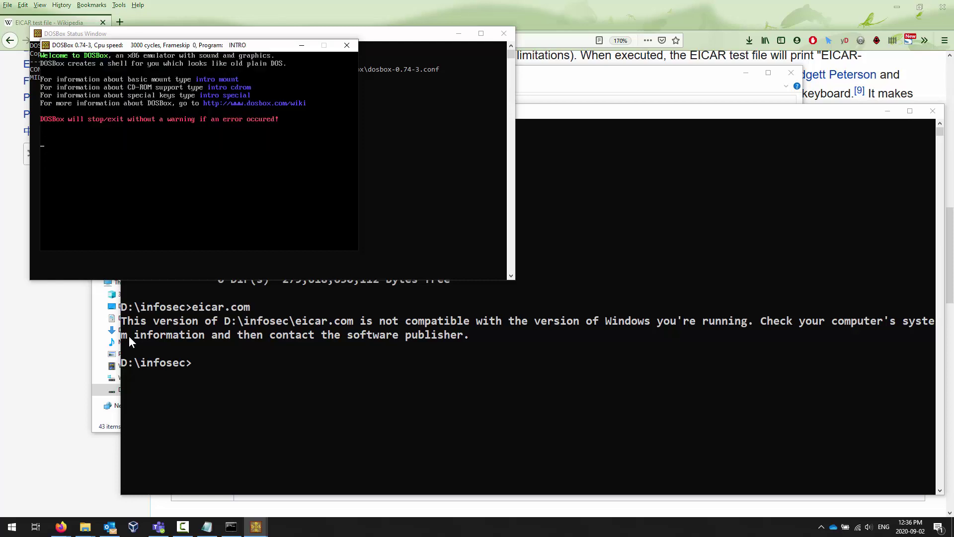
key(Return)
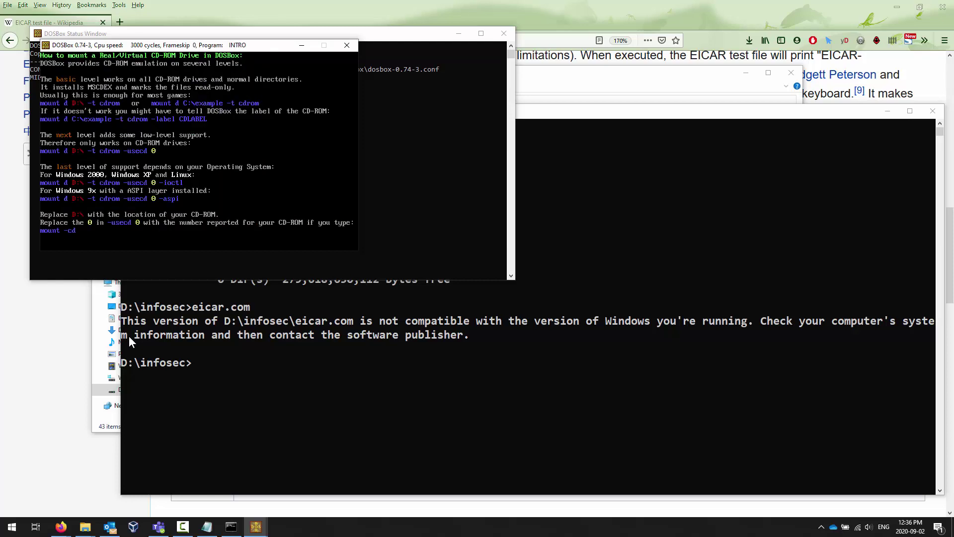
key(Return)
text(n)
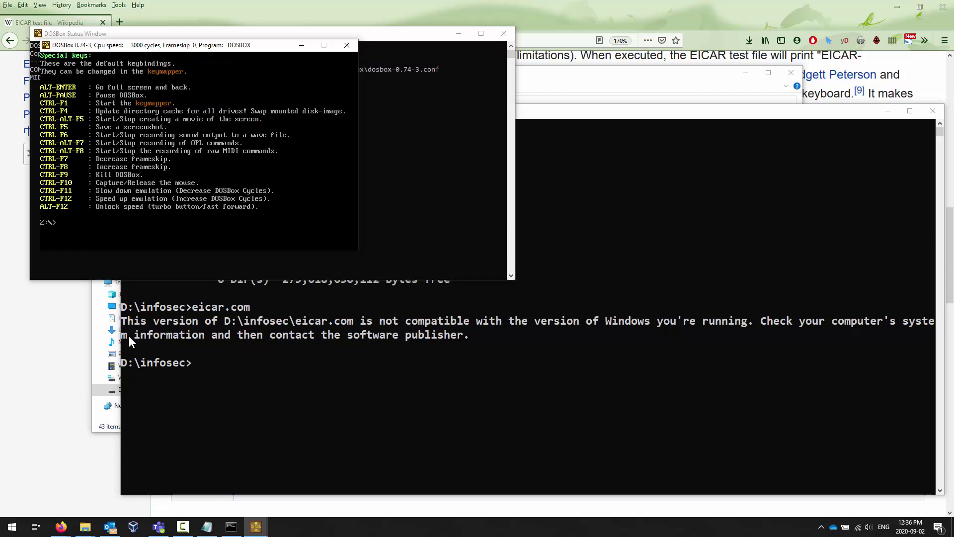
key(BackSpace)
Run 'intro map' and then 'intro mount' to show the drive-mounting help.
text(intro map)
key(Return)
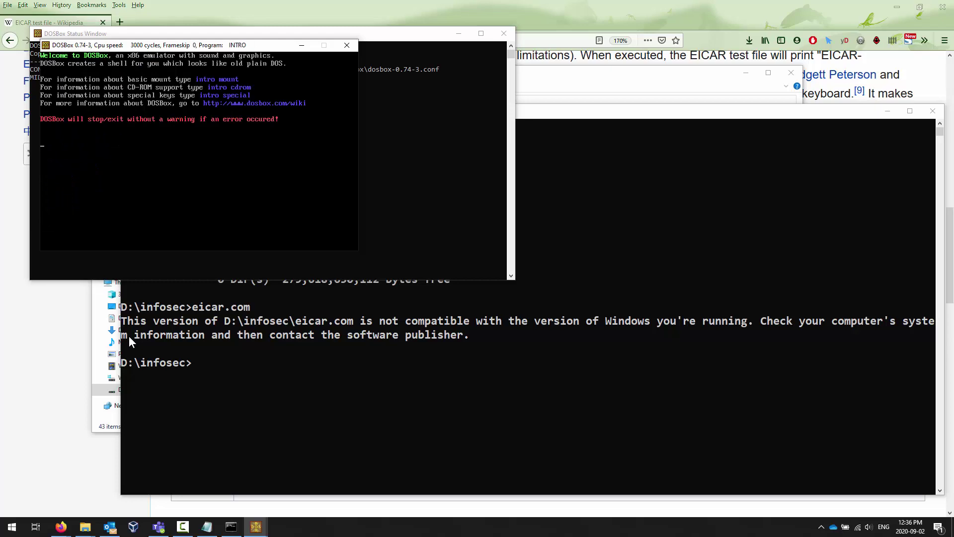
key(Return)
key(Return)
key(Return)
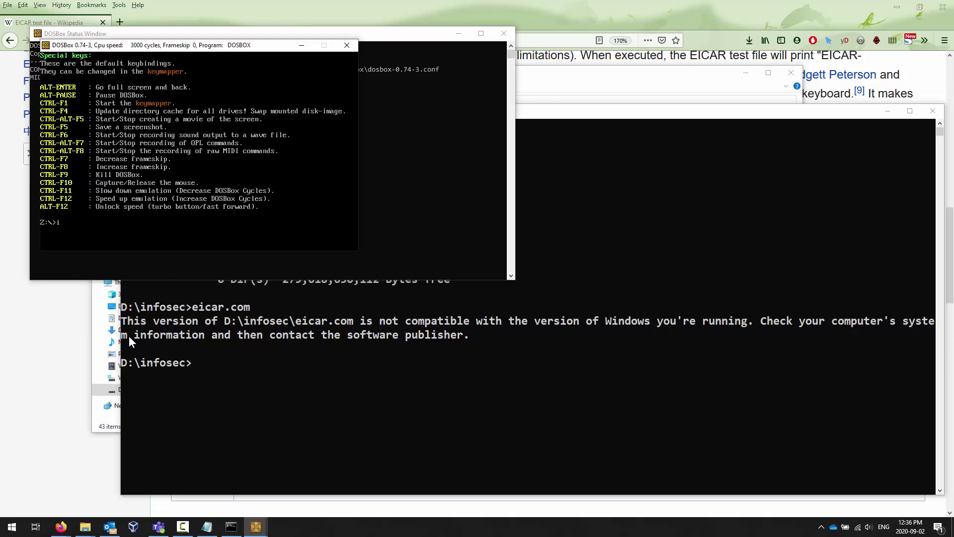
text(intro mount)
key(Return)
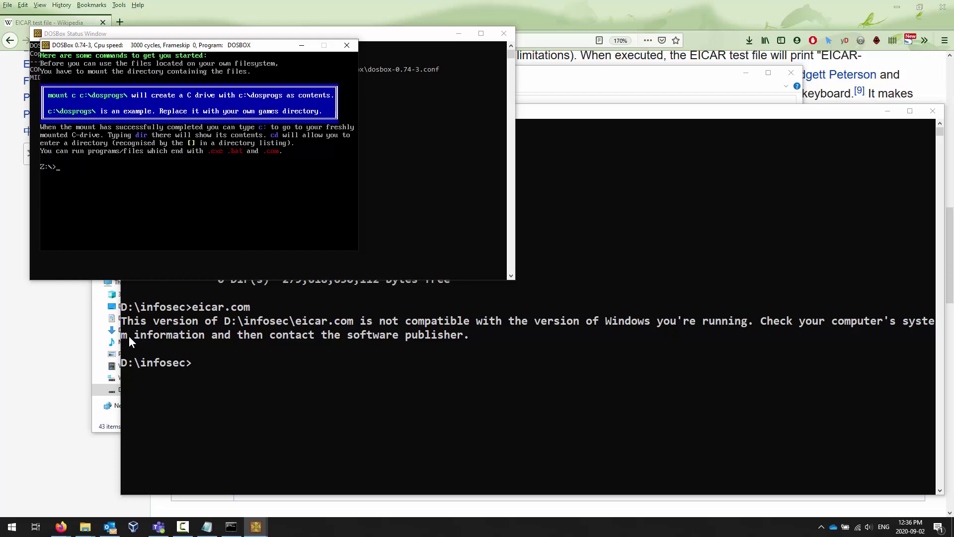
Mount d:\infosec as DOSBox drive C and switch to the C: drive.
text(d:\infos)
key(BackSpace)
text(mount c: d:\infosec)
key(Return)
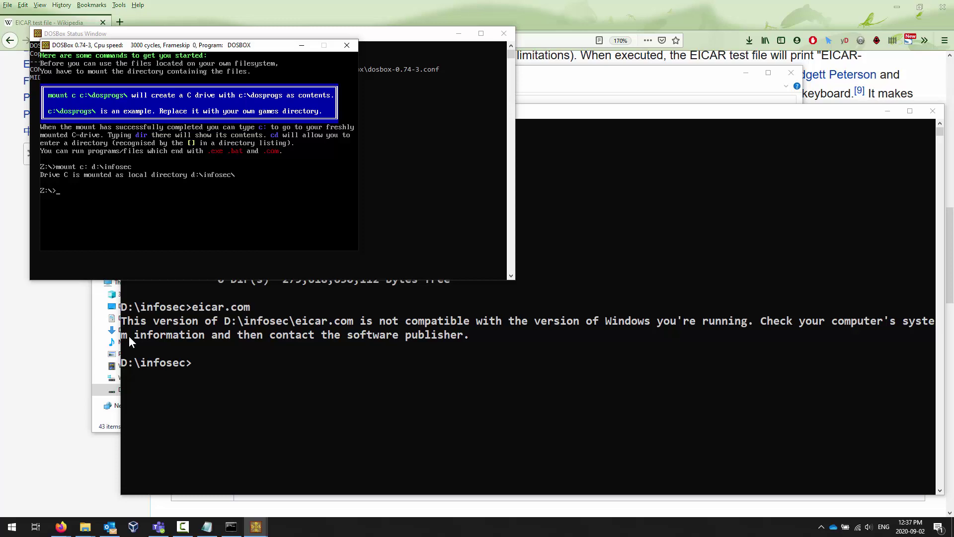
key(Return)
text(dir *.com)
List the .com files on drive C, then run eicar to print EICAR-STANDARD-ANTIVIRUS-TEST-FILE!
key(Return)
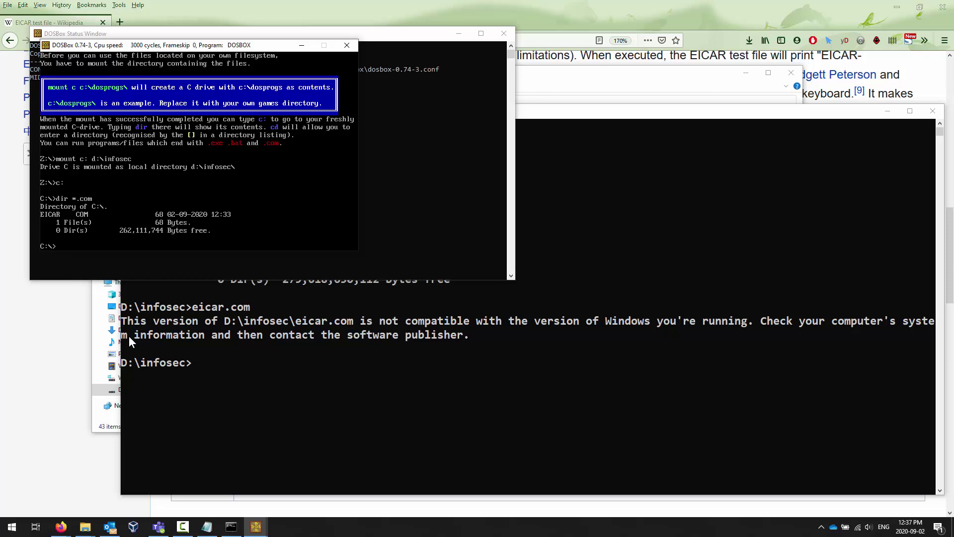
text(ar.c)
key(Return)
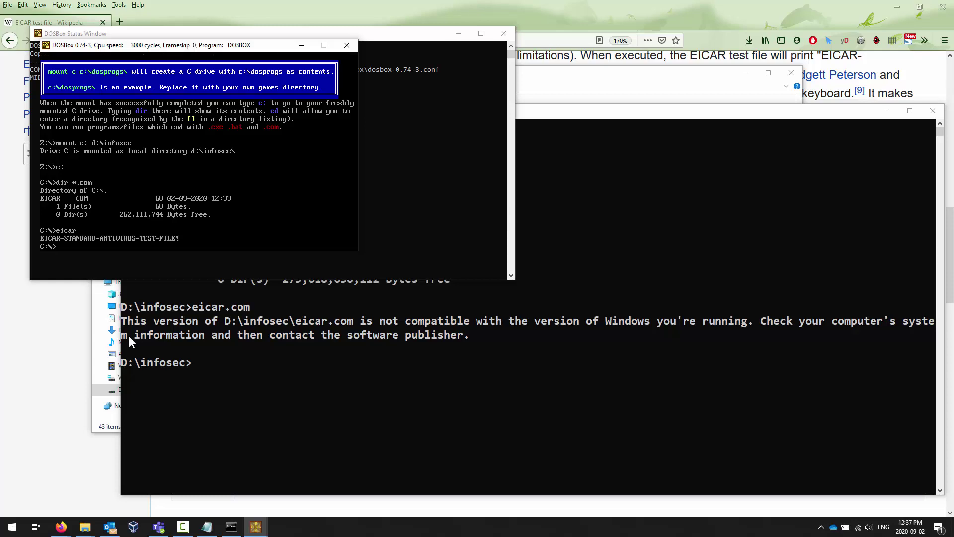